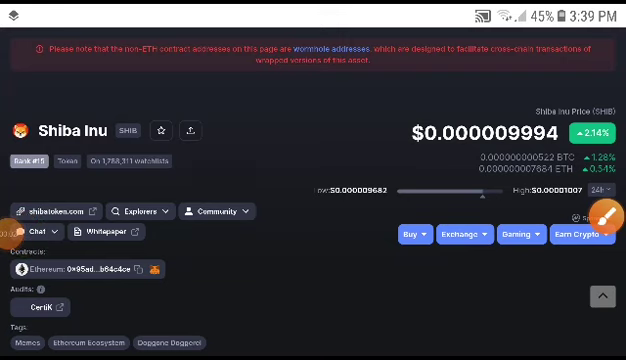
# Step: Circle and mark the Shiba Inu price in red, then clear the drawings
pyautogui.click(604, 216)
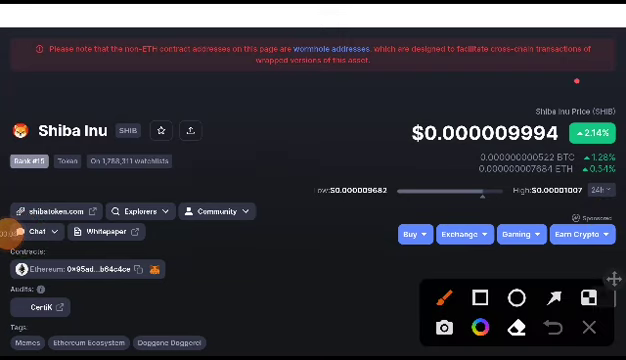
pyautogui.moveTo(580, 82)
pyautogui.mouseDown()
pyautogui.moveTo(440, 208)
pyautogui.moveTo(580, 196)
pyautogui.mouseUp()
pyautogui.moveTo(265, 263); pyautogui.dragTo(395, 212)
pyautogui.moveTo(375, 268); pyautogui.dragTo(425, 200)
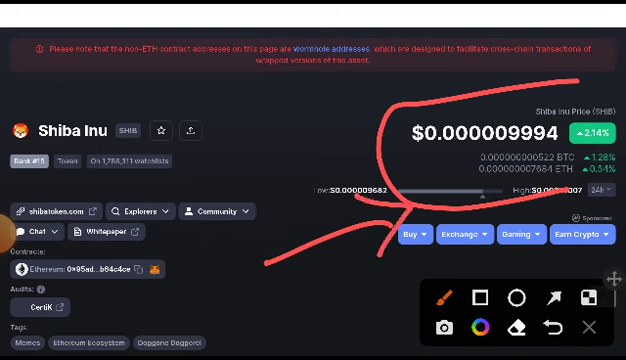
pyautogui.click(589, 327)
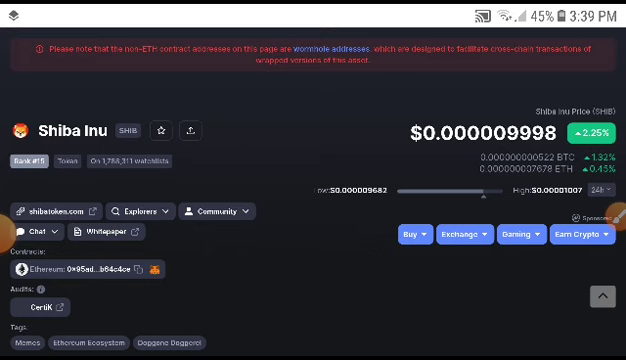
pyautogui.scroll(-2, 313, 200)
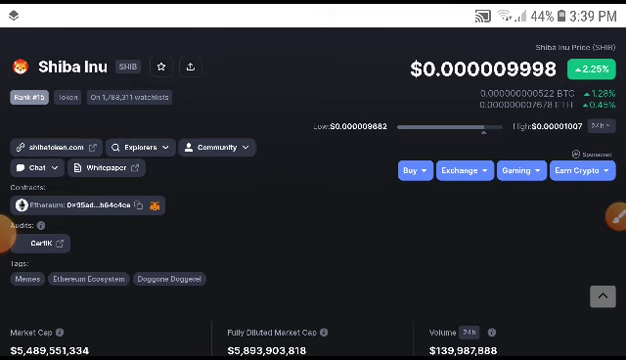
pyautogui.scroll(-3, 313, 200)
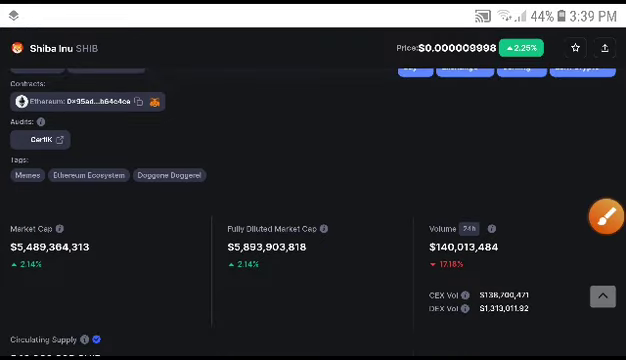
pyautogui.click(605, 215)
pyautogui.moveTo(520, 195); pyautogui.dragTo(500, 262)
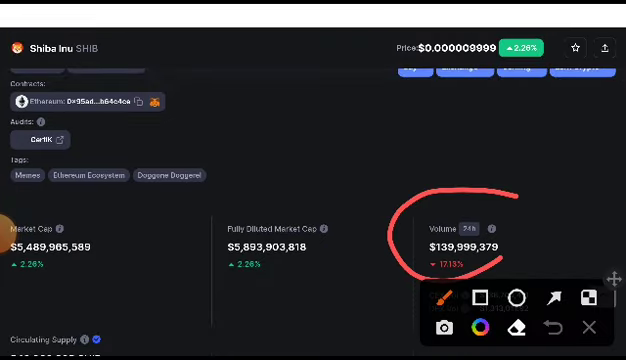
pyautogui.moveTo(290, 132); pyautogui.dragTo(415, 178)
pyautogui.moveTo(385, 130); pyautogui.dragTo(360, 195)
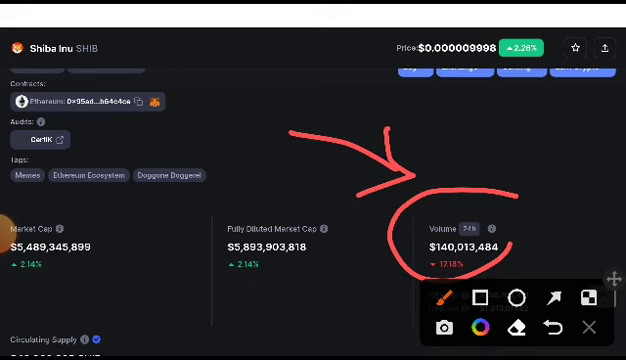
pyautogui.moveTo(555, 140); pyautogui.dragTo(490, 228)
pyautogui.moveTo(497, 185); pyautogui.dragTo(530, 222)
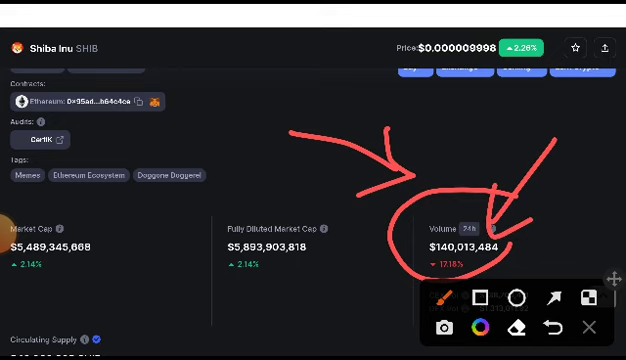
pyautogui.click(589, 327)
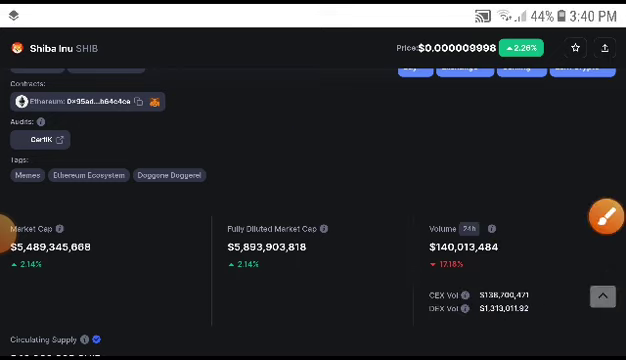
pyautogui.scroll(-2, 313, 200)
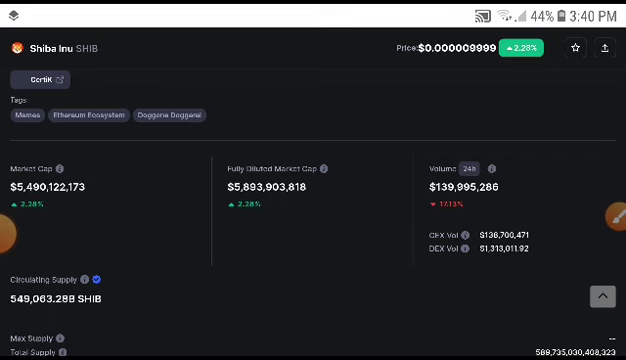
pyautogui.scroll(-2, 313, 200)
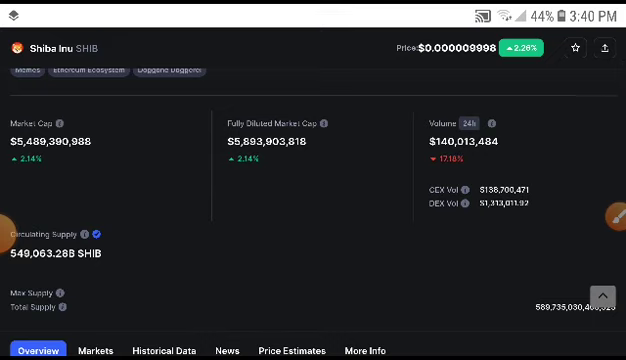
pyautogui.scroll(-3, 313, 200)
pyautogui.scroll(-2, 313, 200)
pyautogui.scroll(-2, 313, 200)
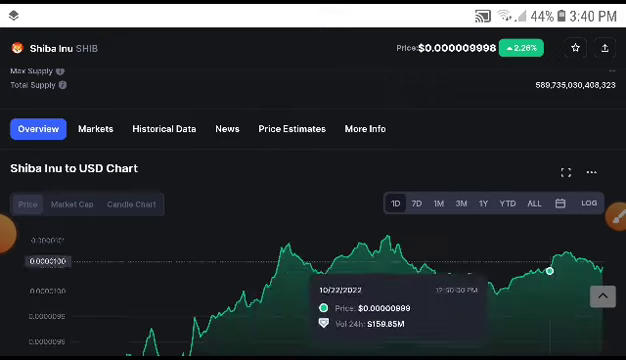
pyautogui.scroll(1, 313, 250)
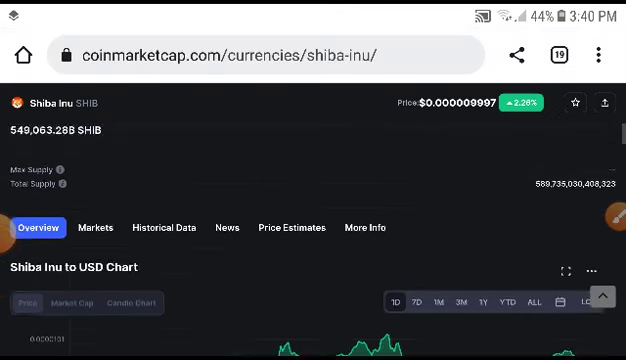
pyautogui.scroll(-1, 313, 250)
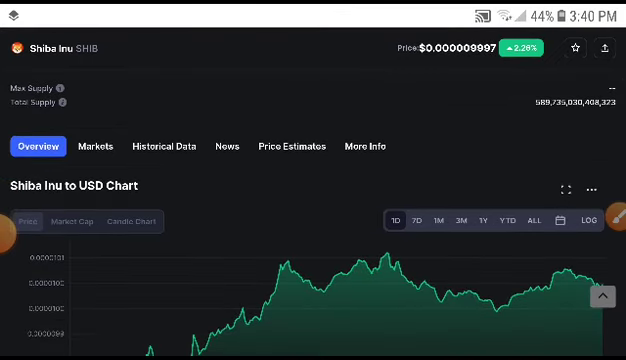